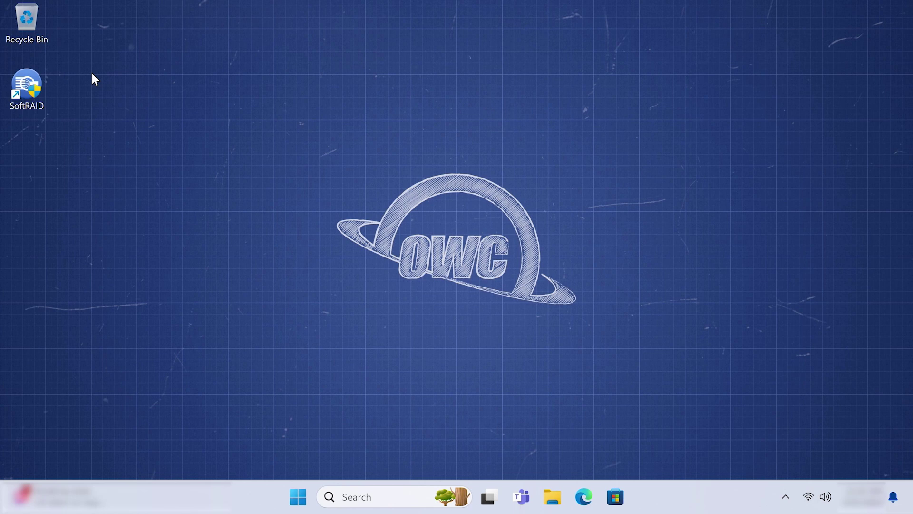
Step: Launch SoftRAID with administrator approval and show Disk 4's details in the Thunderbay enclosure
double_click(21, 88)
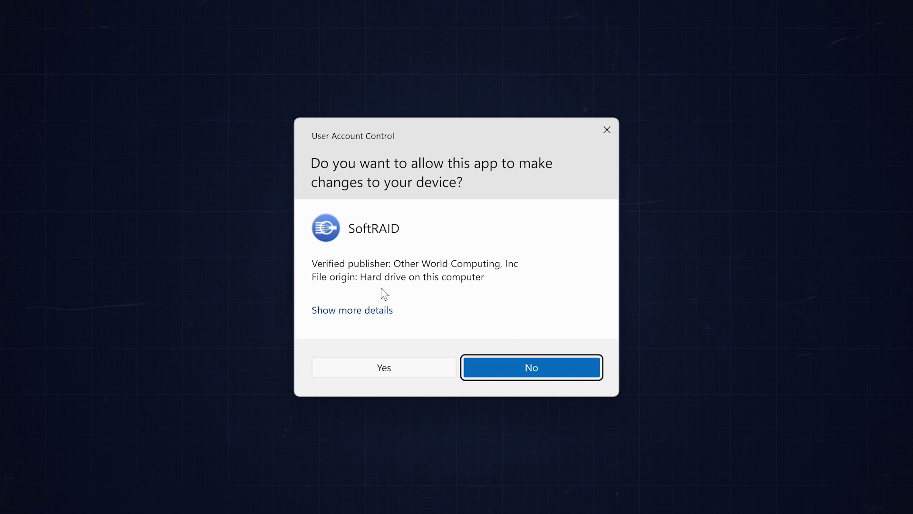
click(400, 368)
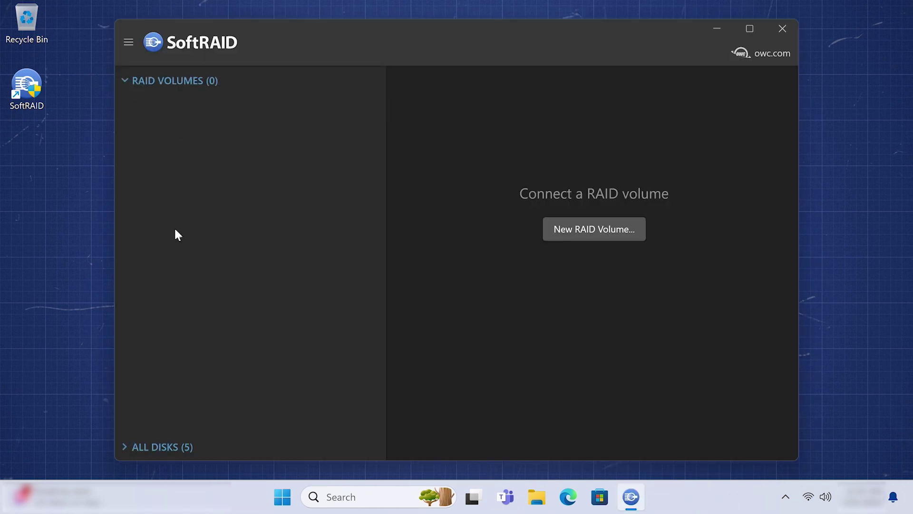
click(172, 448)
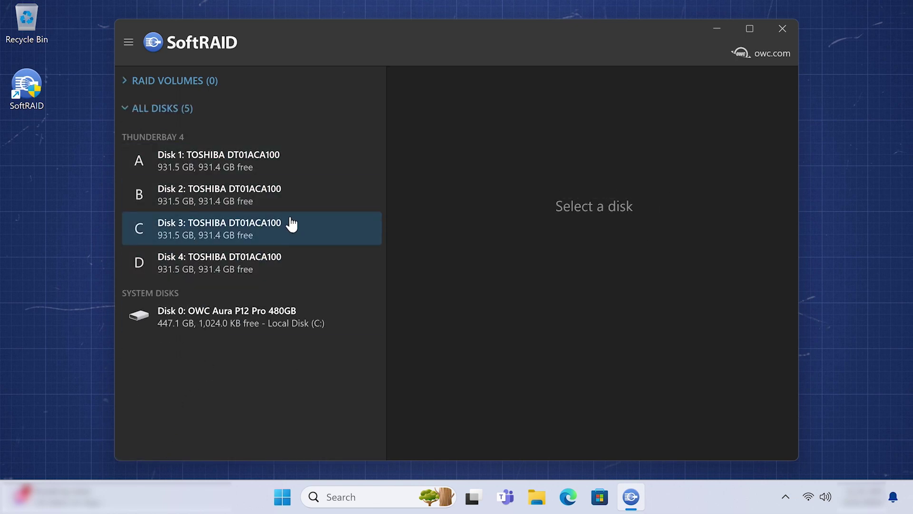
click(291, 269)
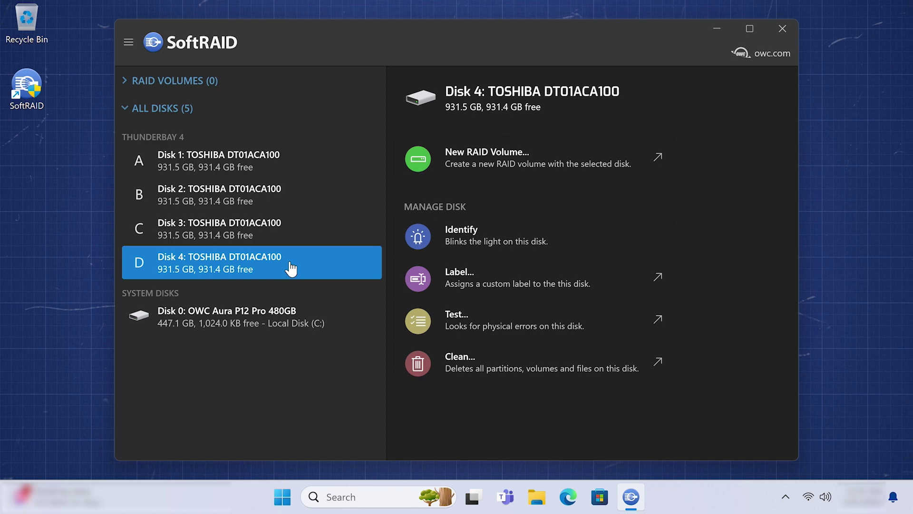
Step: Start a Certify test on Disk 4, then select Disk 3
click(418, 319)
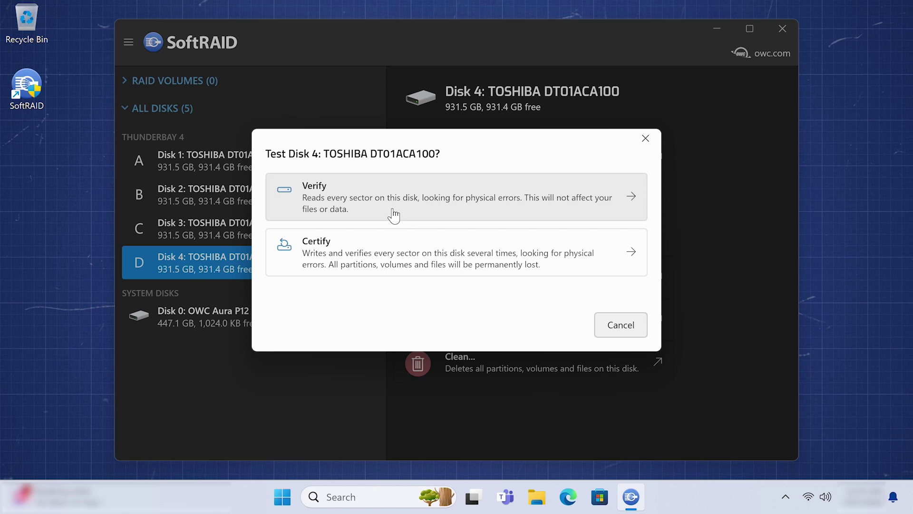
click(390, 261)
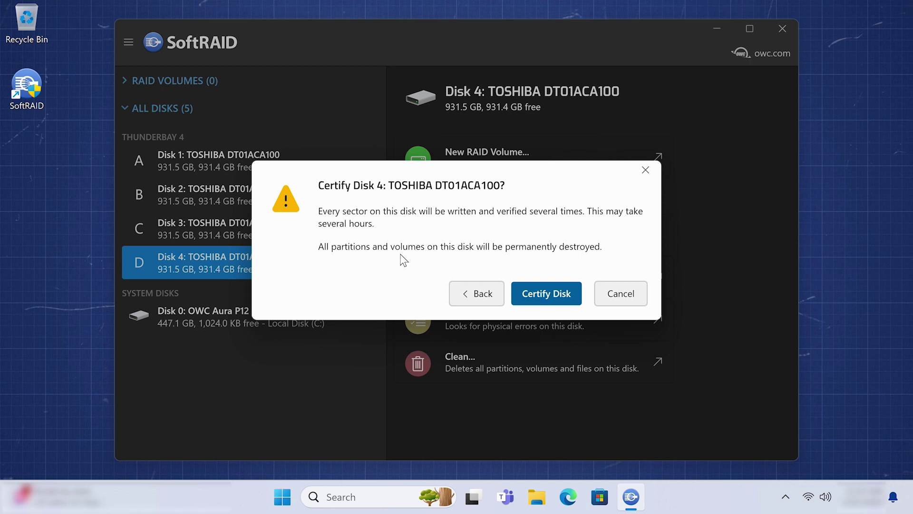
click(535, 302)
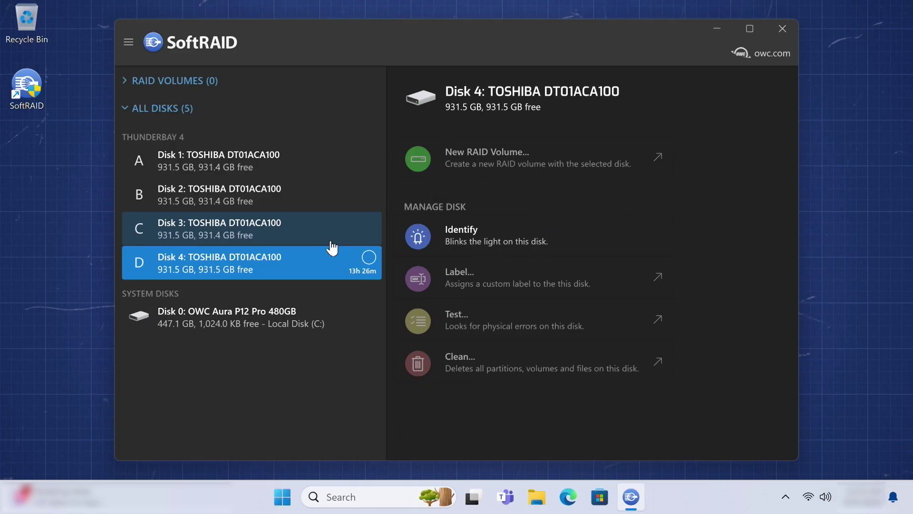
click(468, 168)
Step: Run Certify on Disk 3, then Disk 2, then Disk 1, confirming each with Certify Disk
click(425, 315)
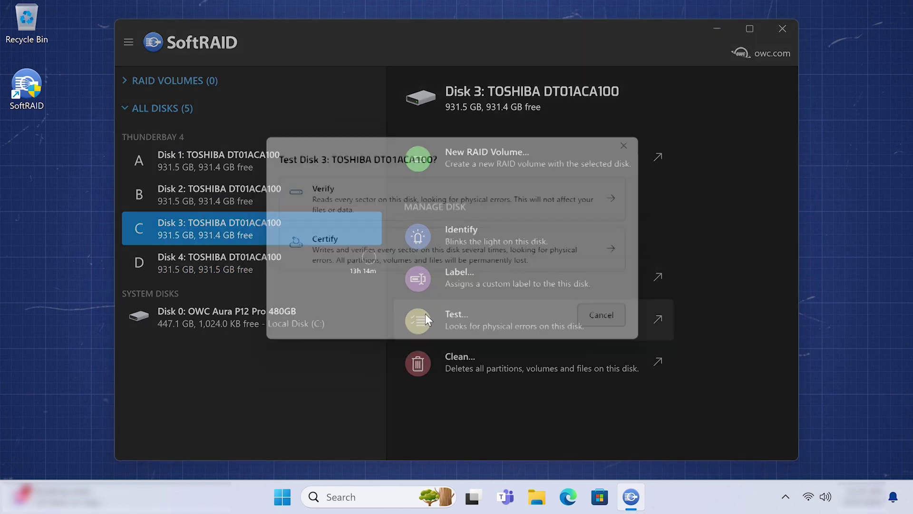
click(409, 252)
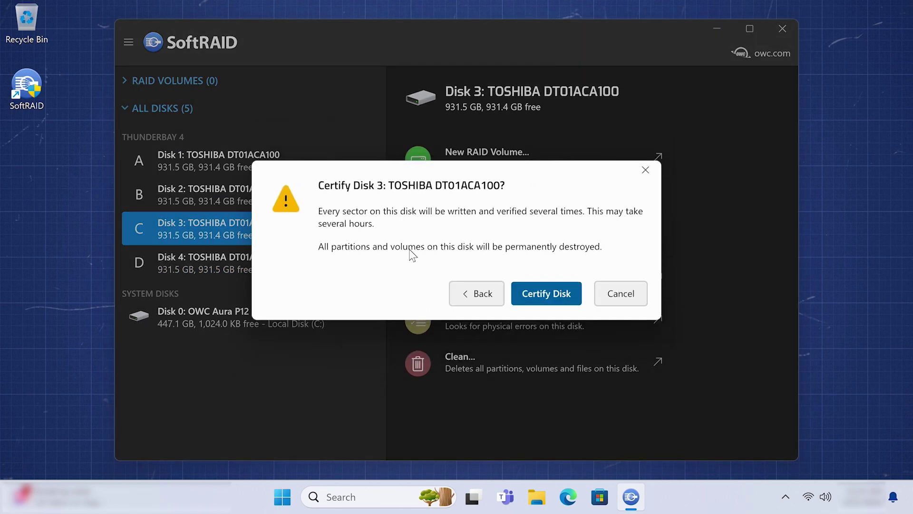
click(529, 291)
click(308, 201)
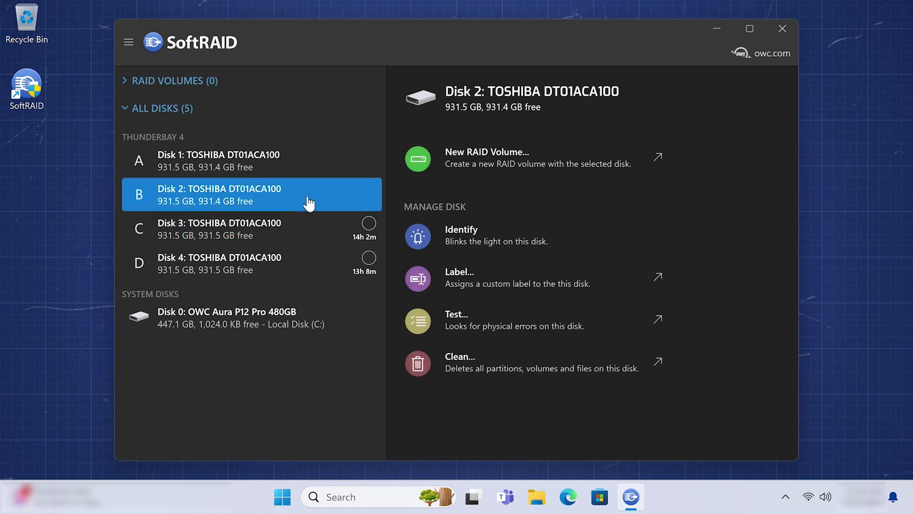
click(503, 316)
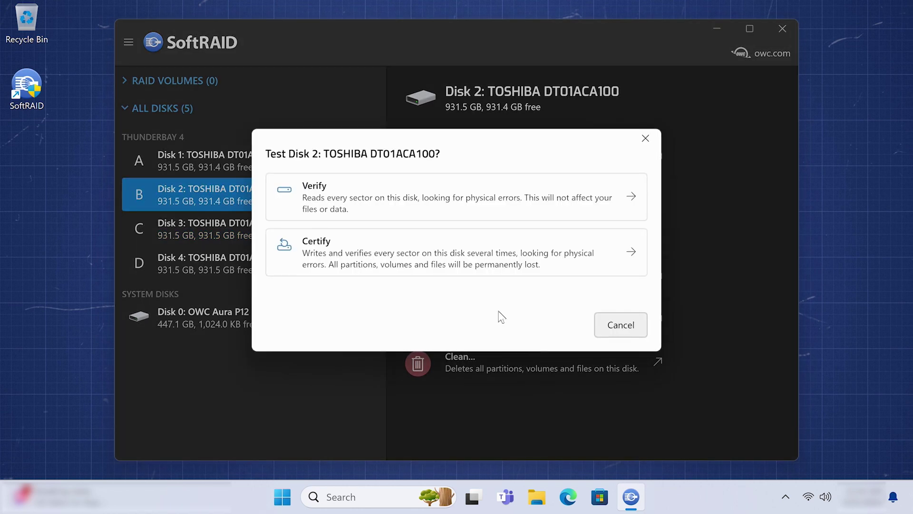
click(427, 243)
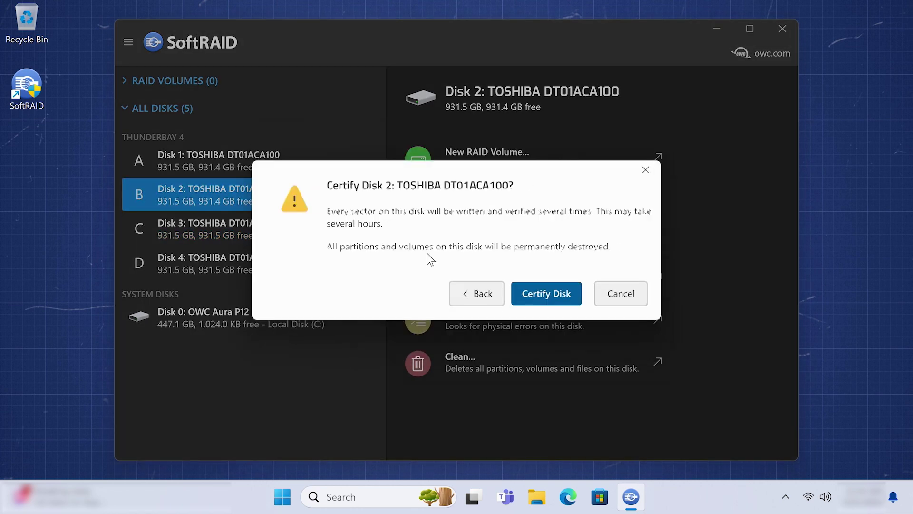
click(558, 294)
click(302, 172)
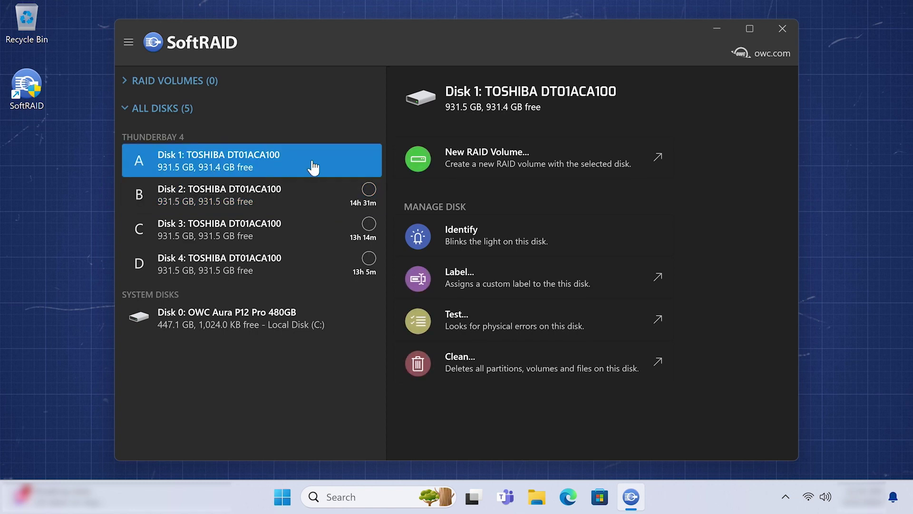
click(488, 316)
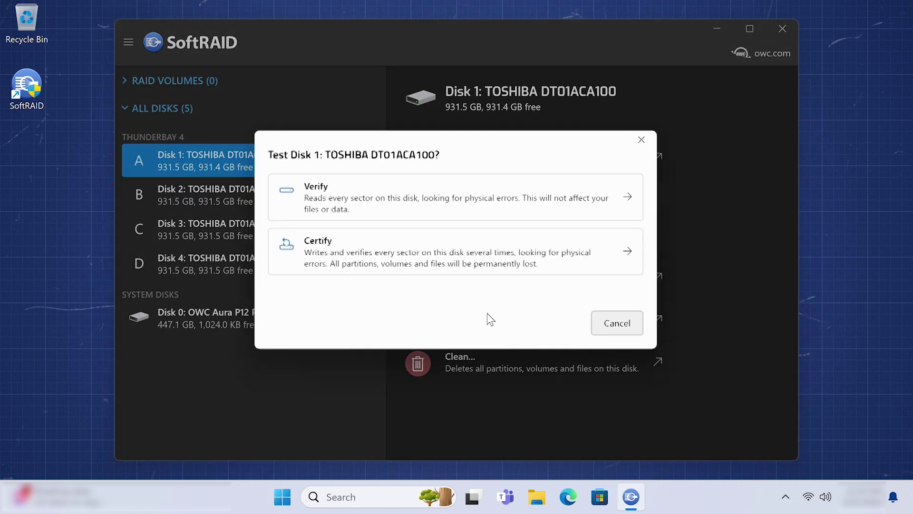
click(441, 264)
click(546, 292)
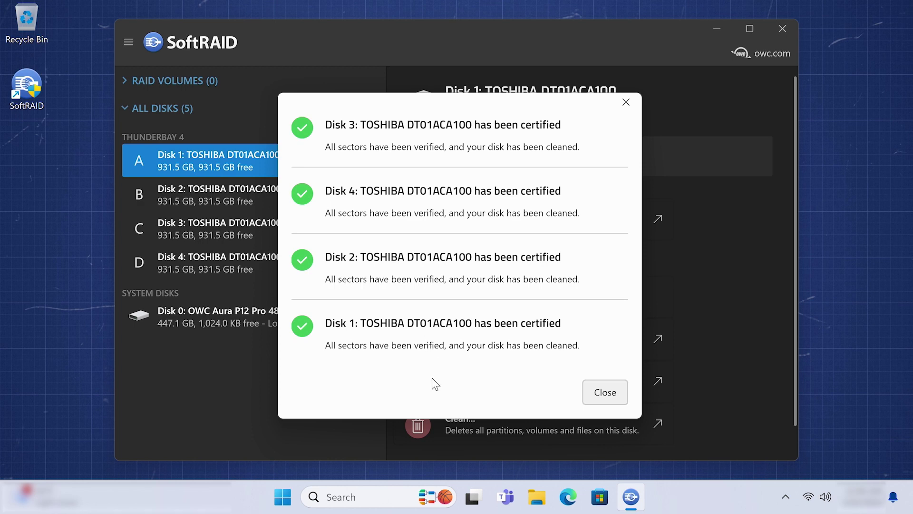
Step: Close the certification results and select Disks 1 through 4 together (3.6 TB total)
click(603, 392)
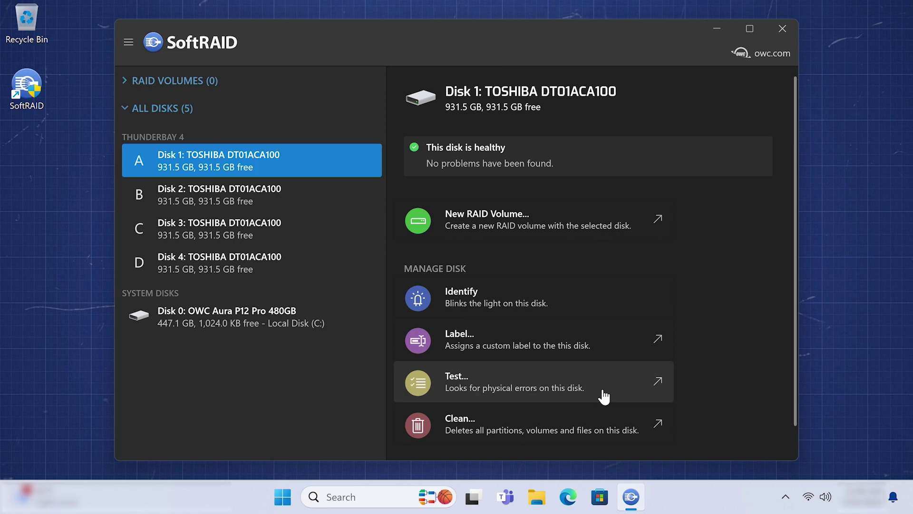
ctrl+click(284, 208)
ctrl+click(291, 230)
ctrl+click(293, 267)
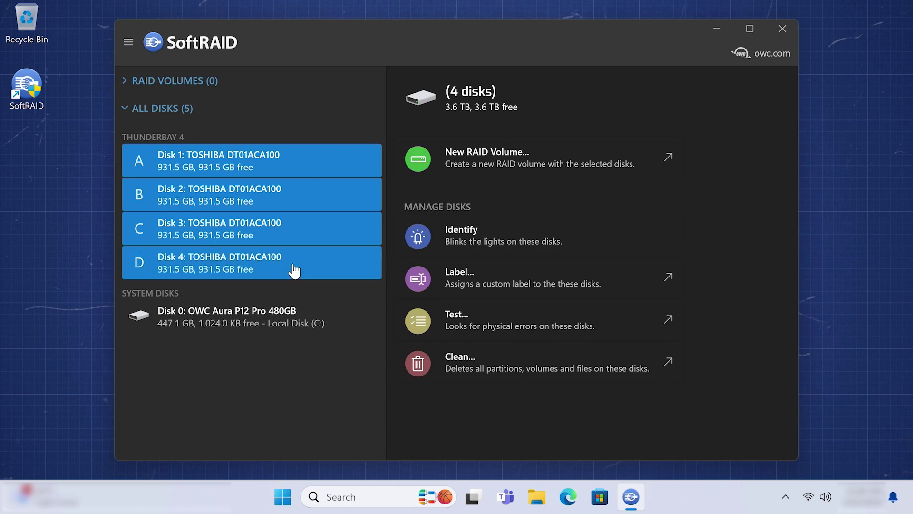
Step: Start a new volume from the four selected disks using RAID 5 with distributed parity
click(421, 164)
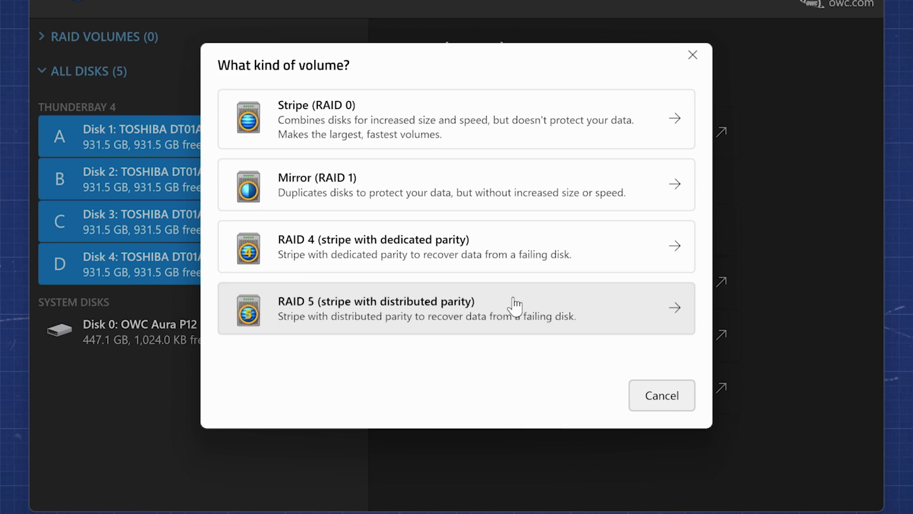
click(514, 306)
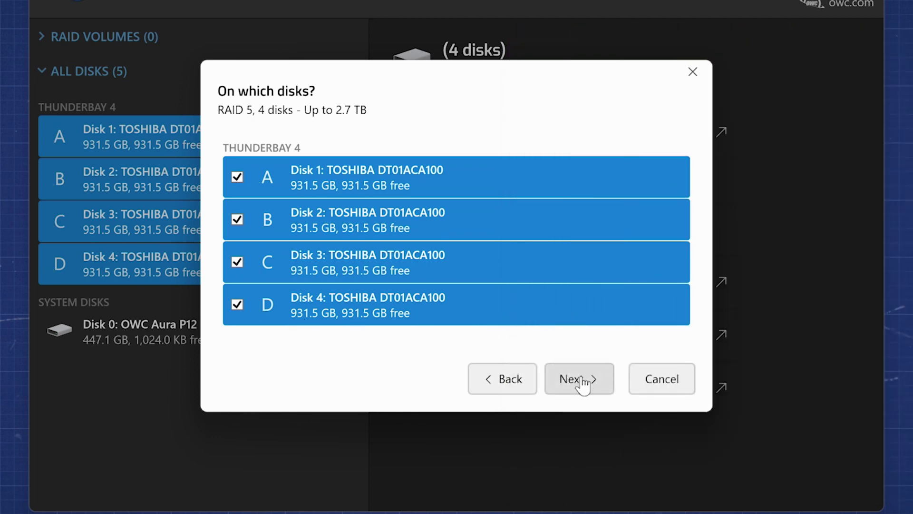
Step: Name the volume RAID, keeping Maximum size (2.7 TB) and Windows (NTFS) format
click(581, 381)
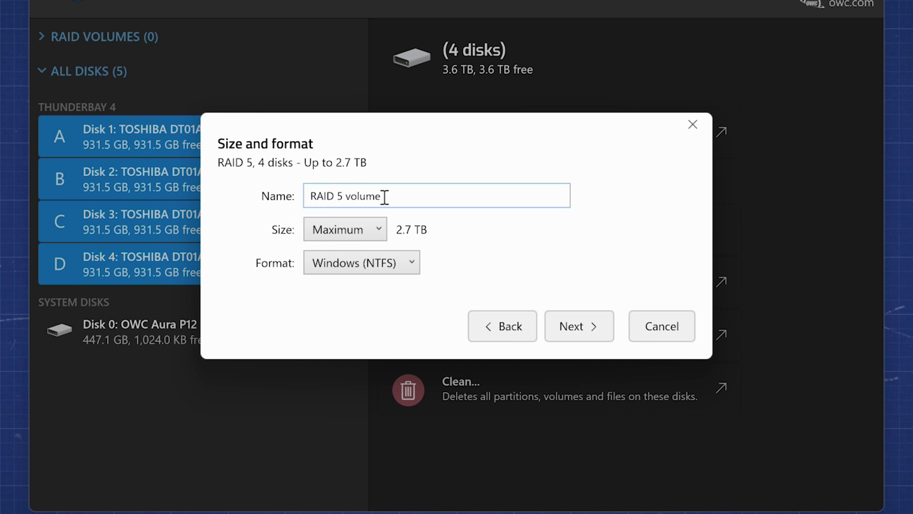
drag(385, 195, 308, 194)
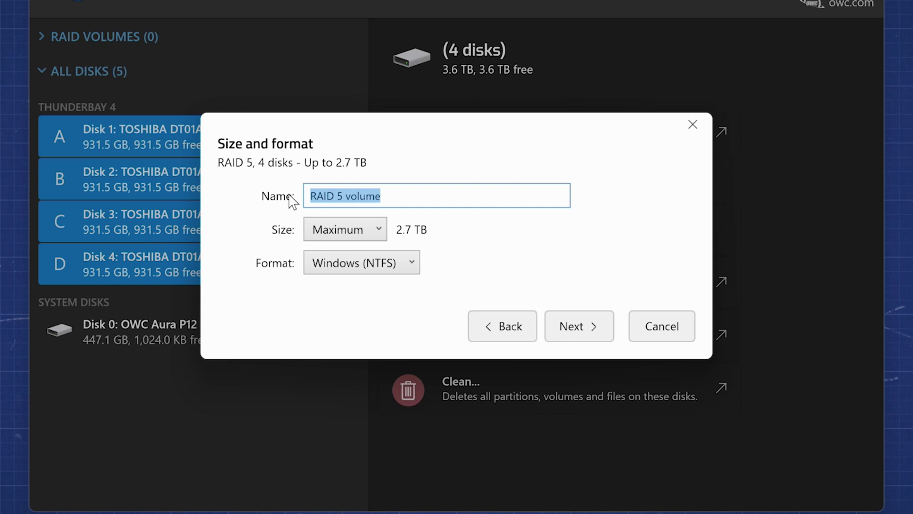
text(RAID)
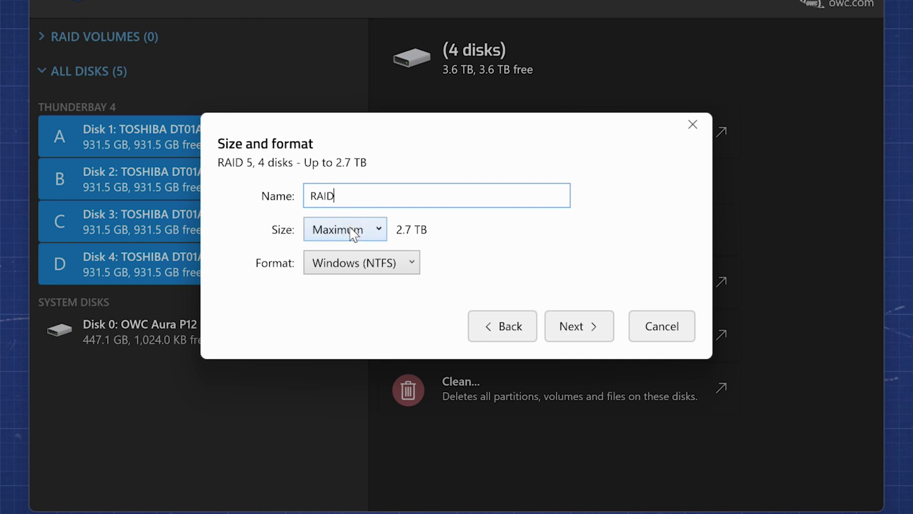
click(373, 232)
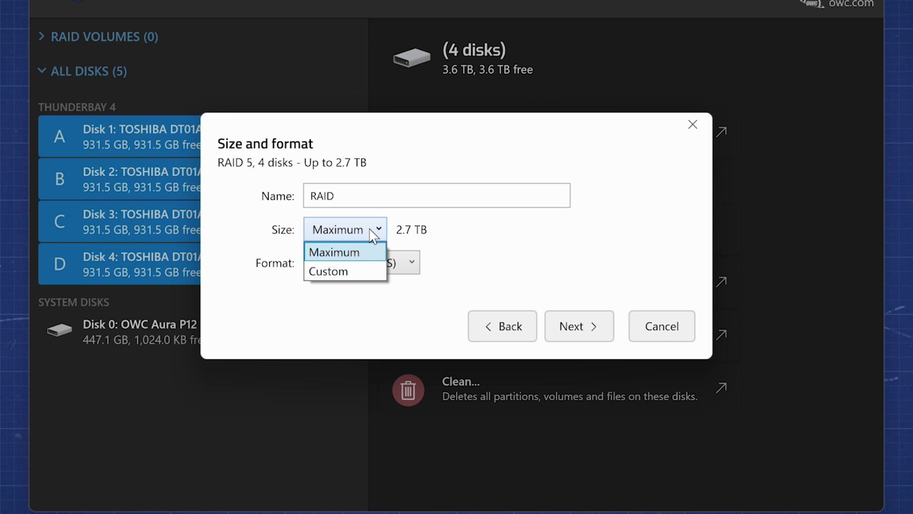
click(374, 233)
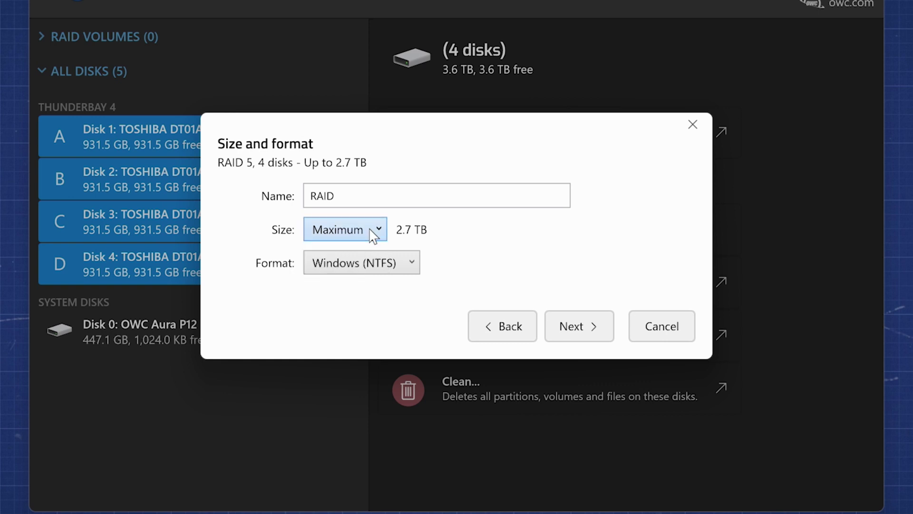
click(408, 272)
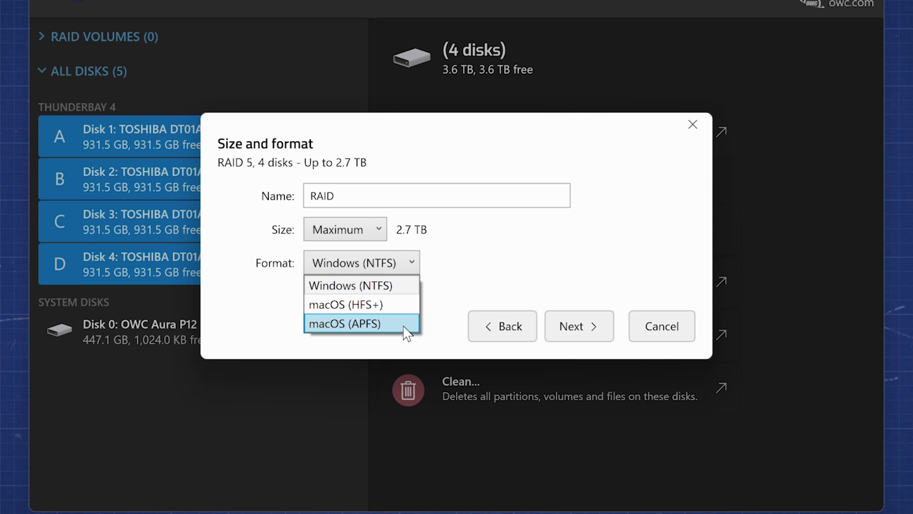
click(393, 285)
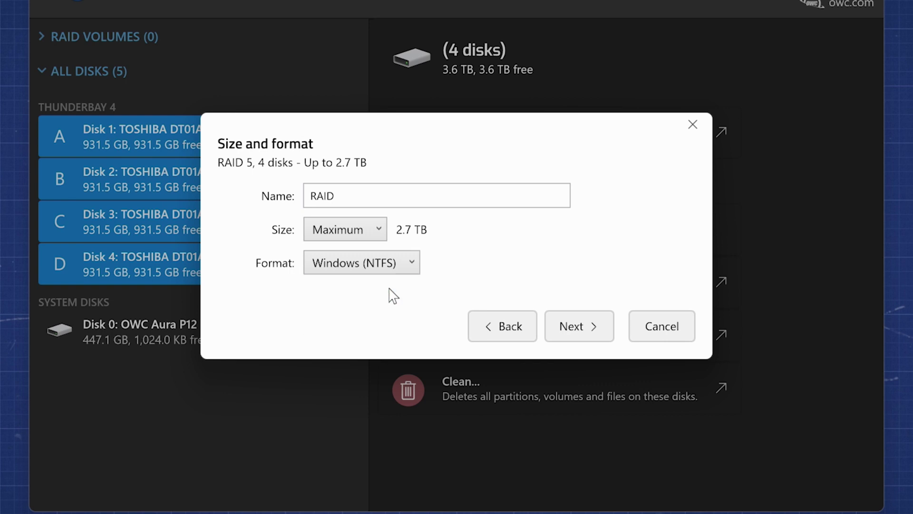
click(570, 329)
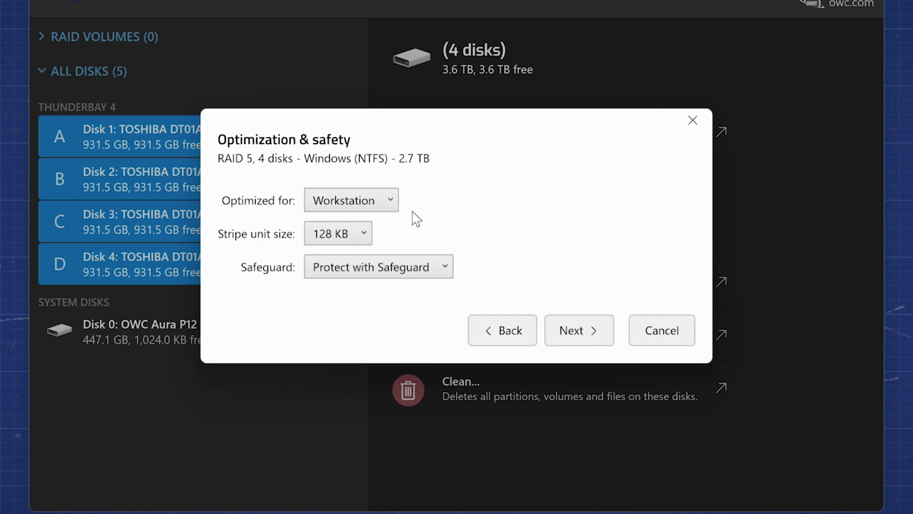
Step: Optimize the volume for Digital video, keeping 128 KB stripe units and Safeguard protection
click(372, 207)
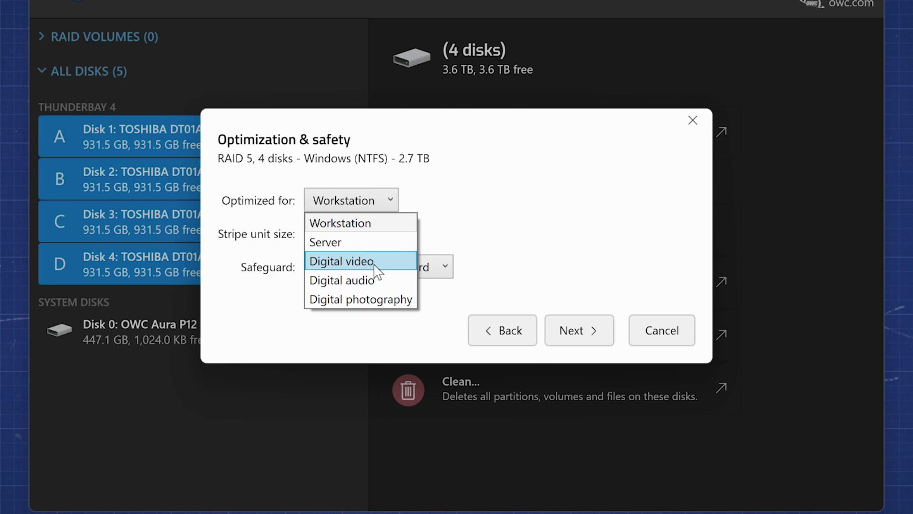
click(341, 261)
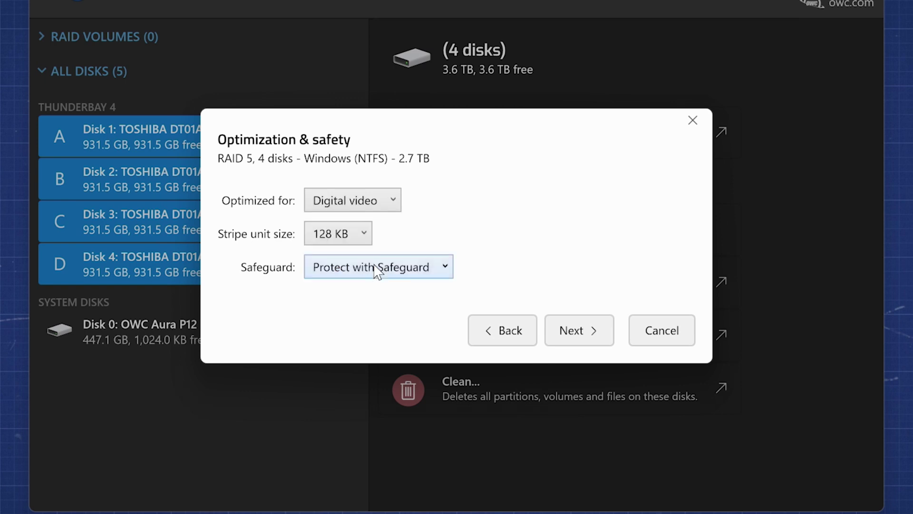
click(360, 238)
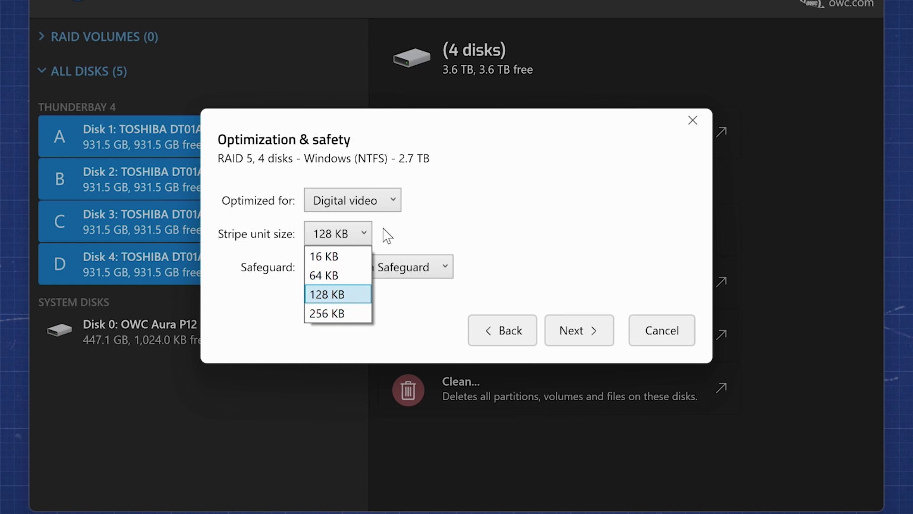
click(388, 235)
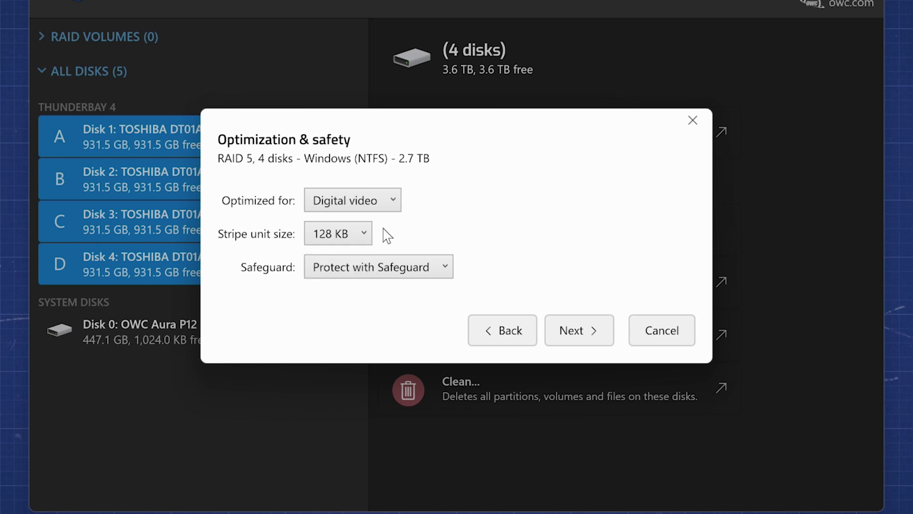
click(447, 268)
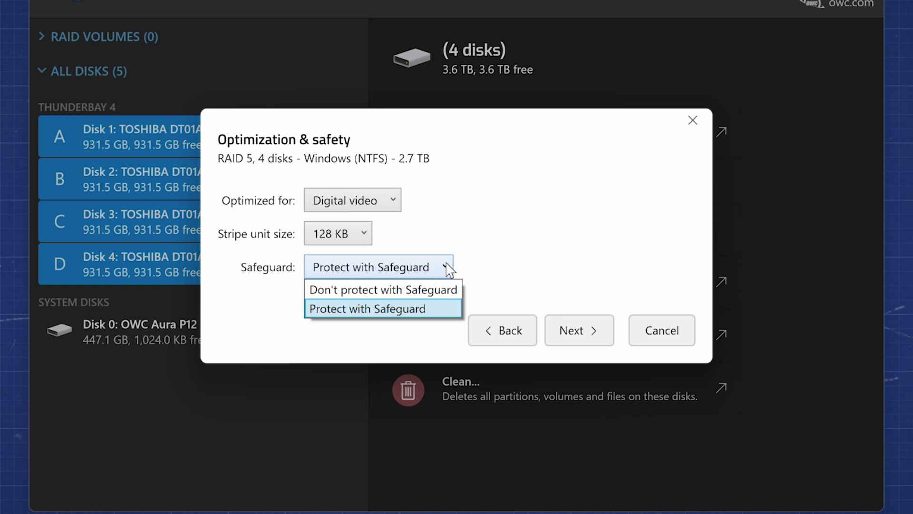
click(448, 268)
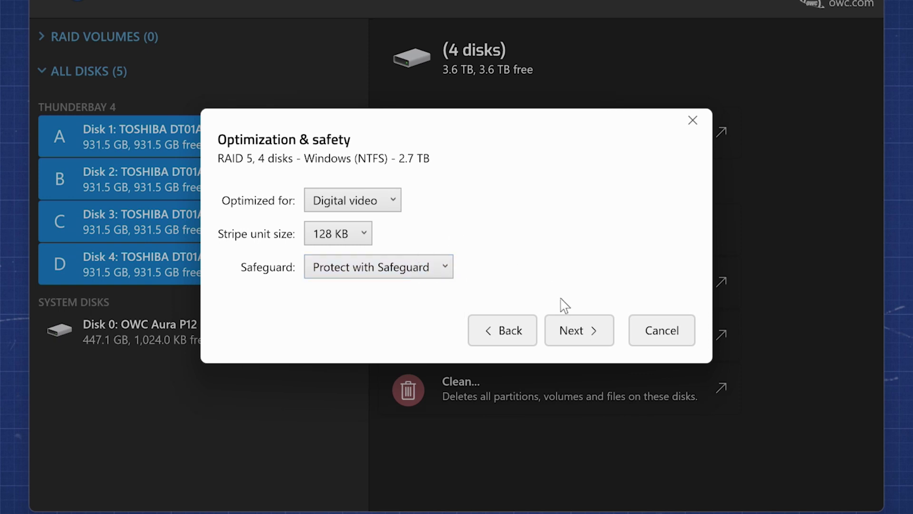
click(568, 335)
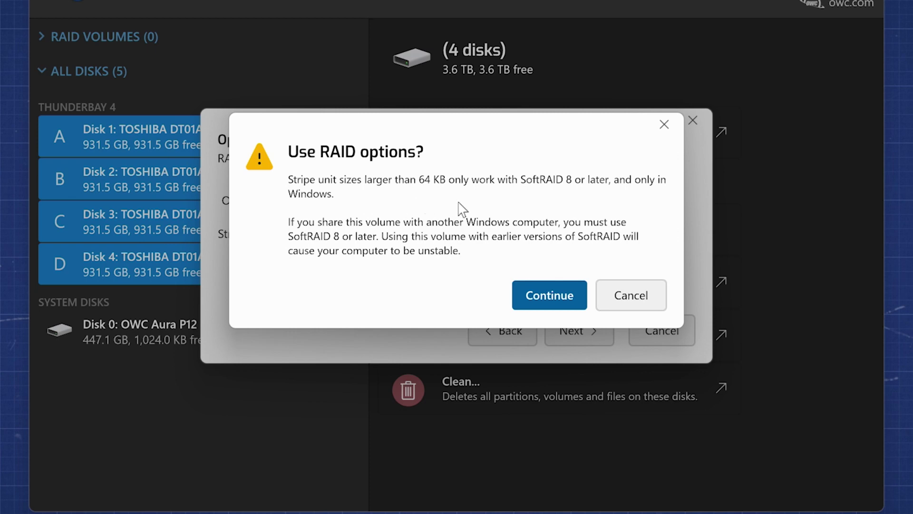
Step: Accept the SoftRAID 8 stripe-size compatibility warning to reach the final summary
click(544, 295)
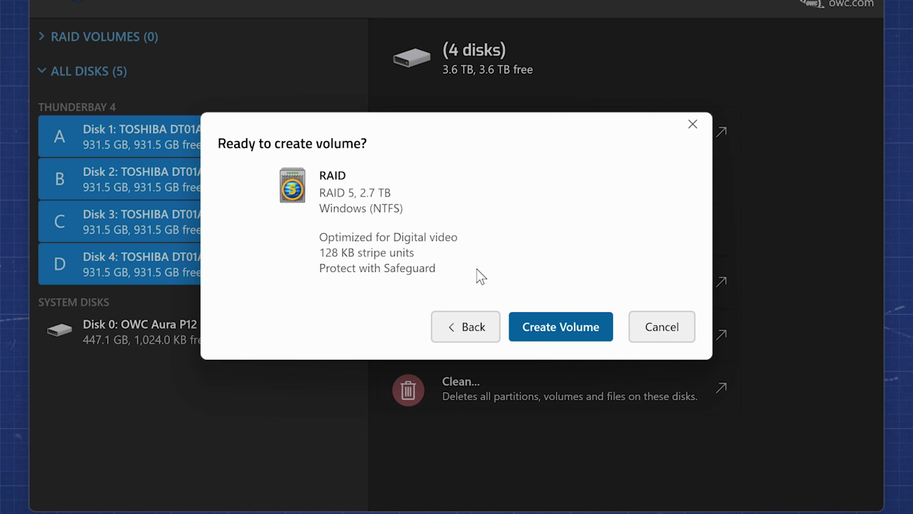
Step: Create the 2.7 TB RAID 5 volume named RAID across the four Thunderbay disks
click(556, 326)
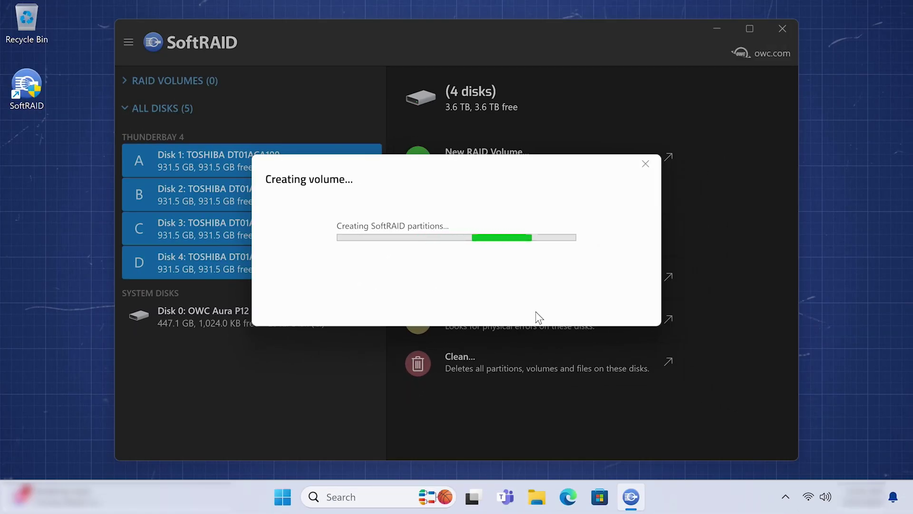